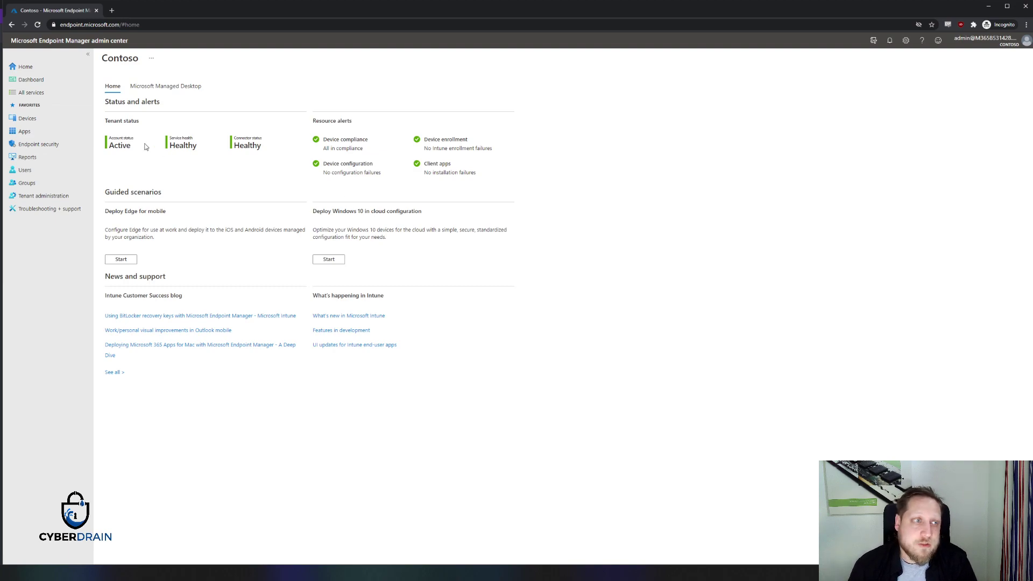
# Start a new app protection policy for the iOS/iPadOS platform
pyautogui.click(25, 133)
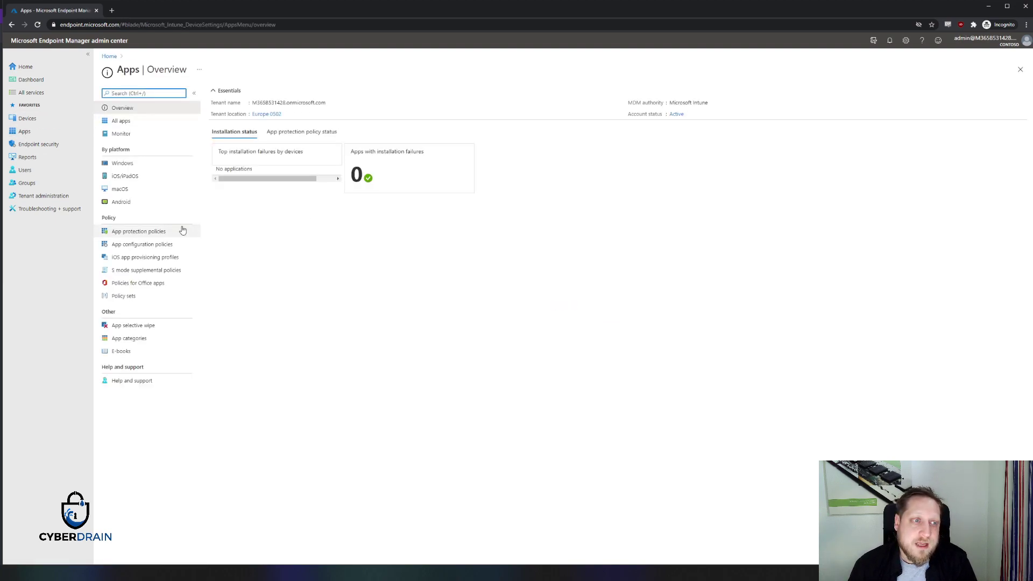
pyautogui.click(134, 231)
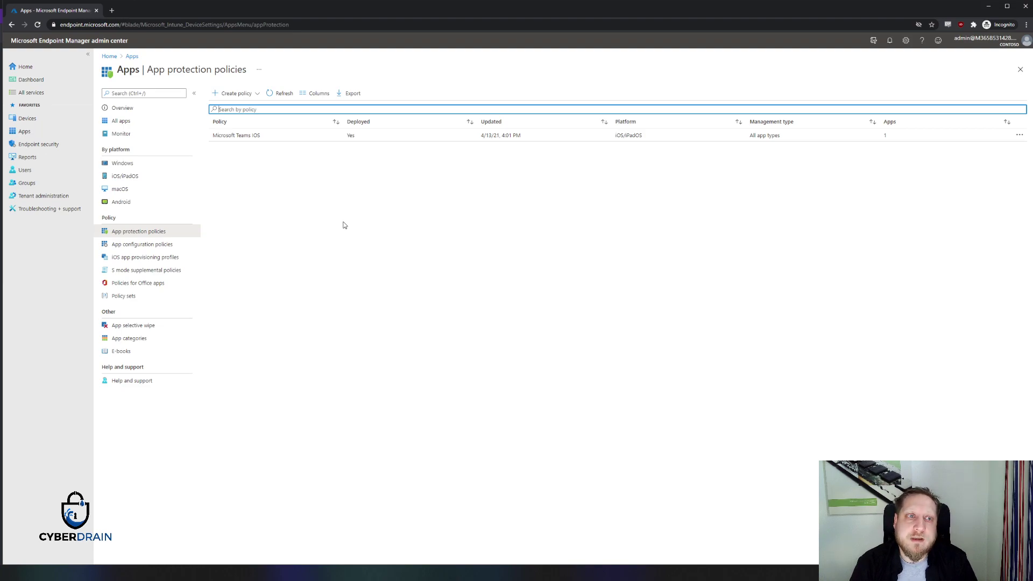
pyautogui.click(233, 93)
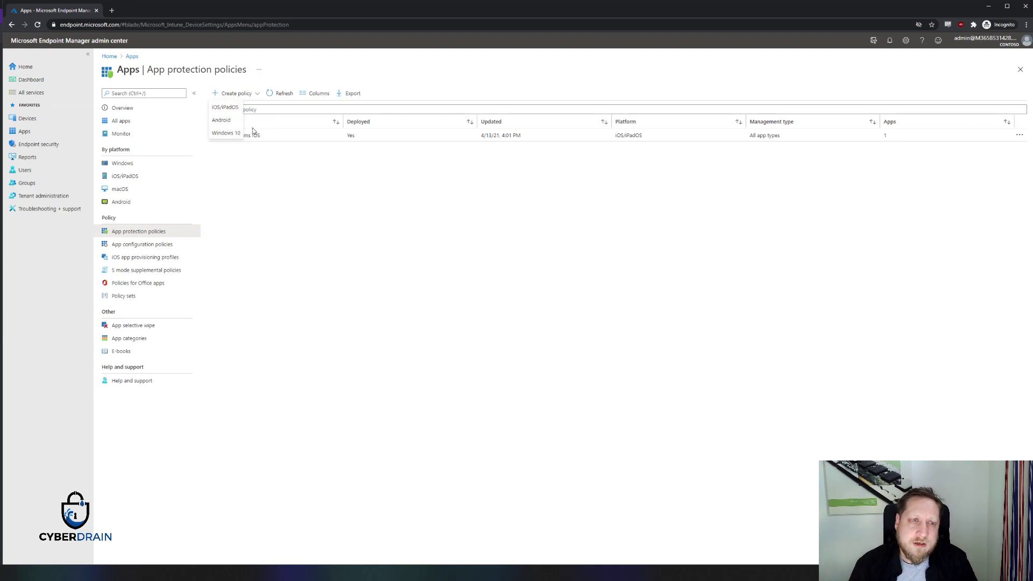
pyautogui.click(220, 110)
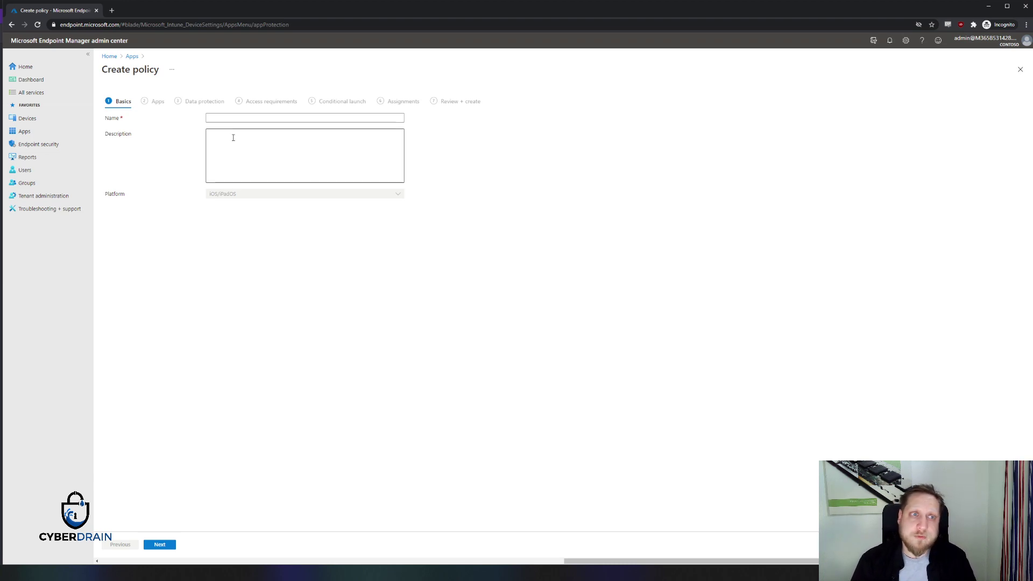
# Name the policy "Teams on IOS" and continue to the app targeting stage
pyautogui.click(233, 117)
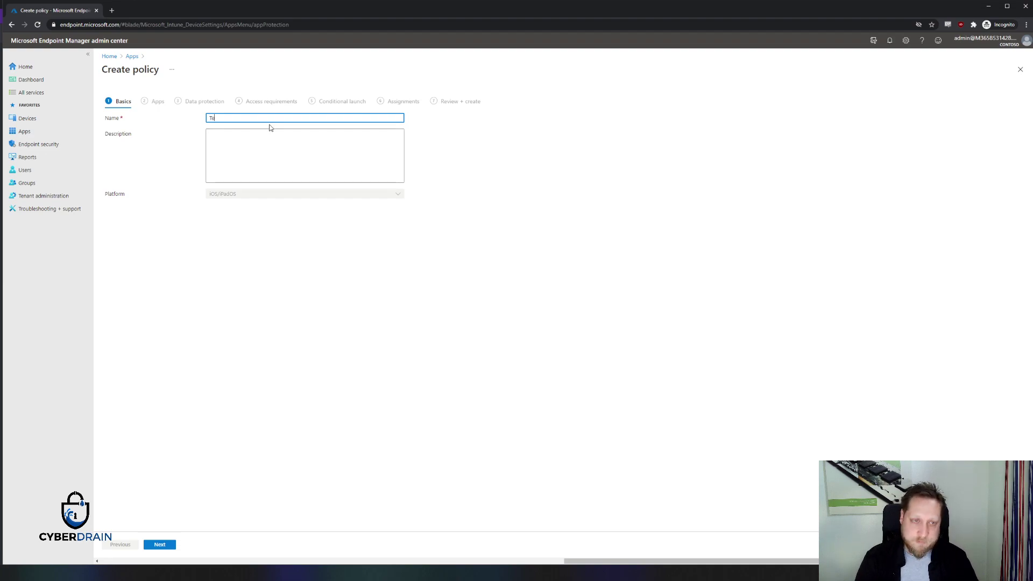
pyautogui.write('Teams on ')
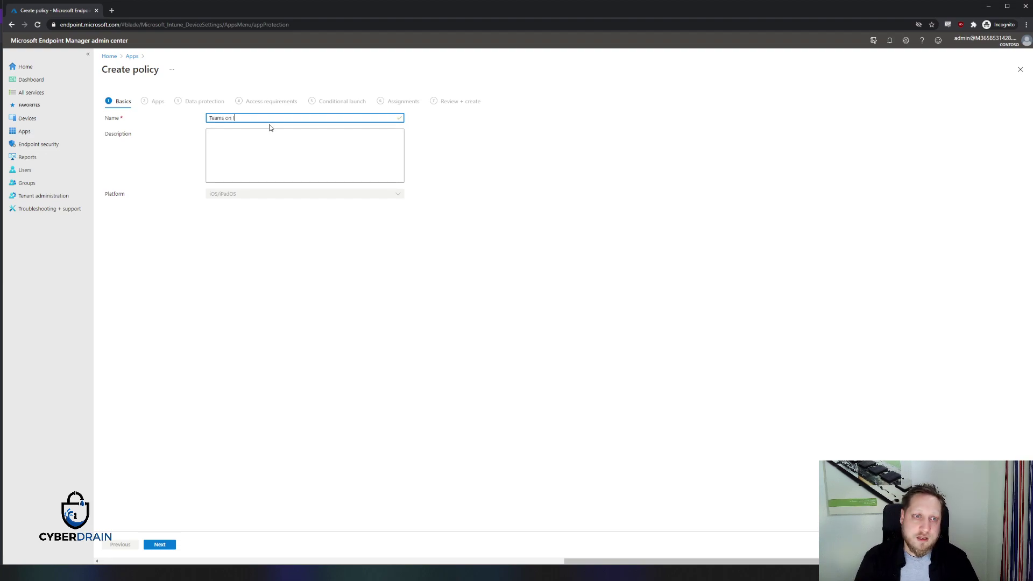
pyautogui.write('IOS')
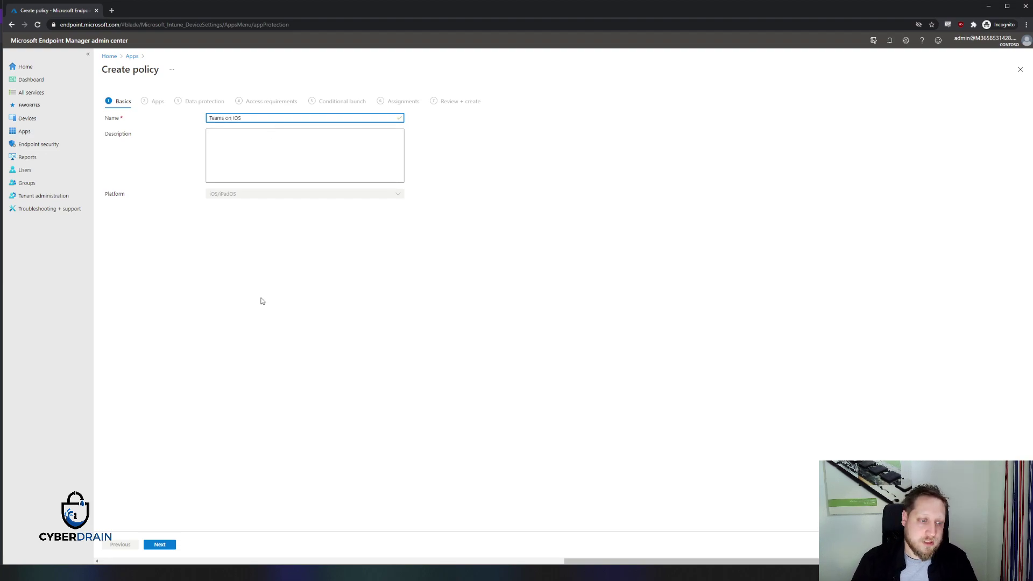
pyautogui.click(150, 545)
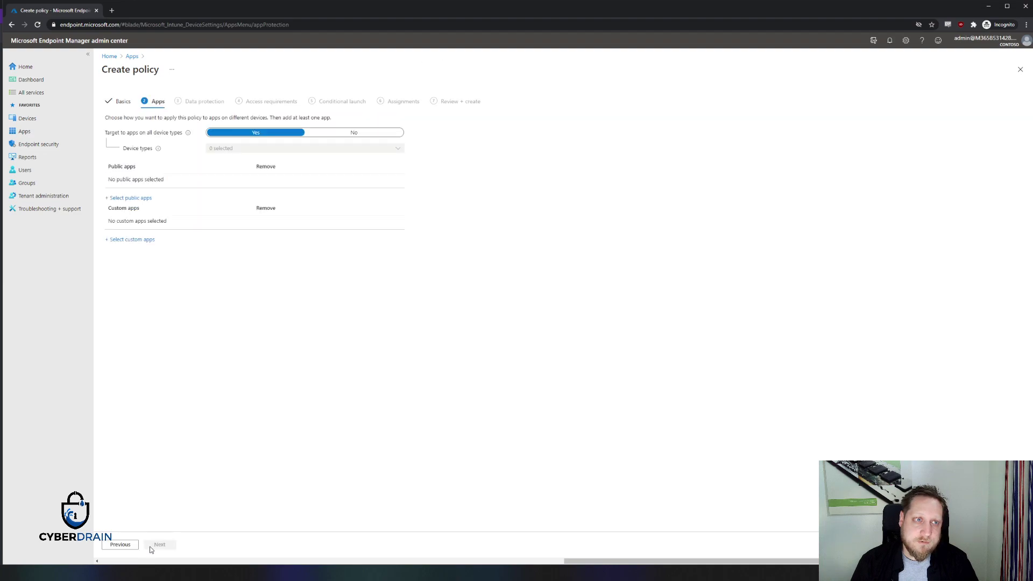
# Add Microsoft Teams as the targeted public app and continue to the data protection settings
pyautogui.click(138, 198)
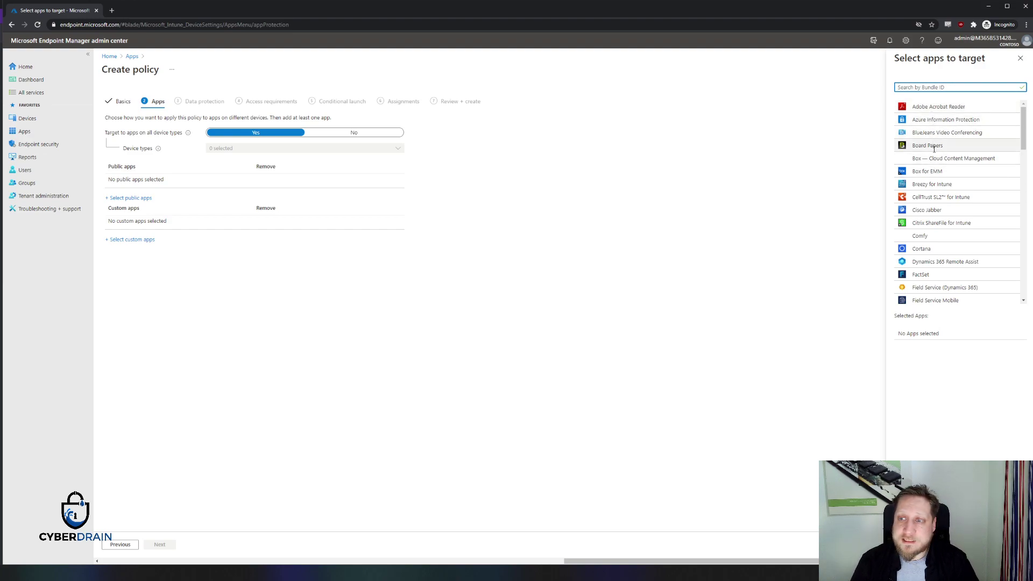
pyautogui.scroll(-3, 934, 183)
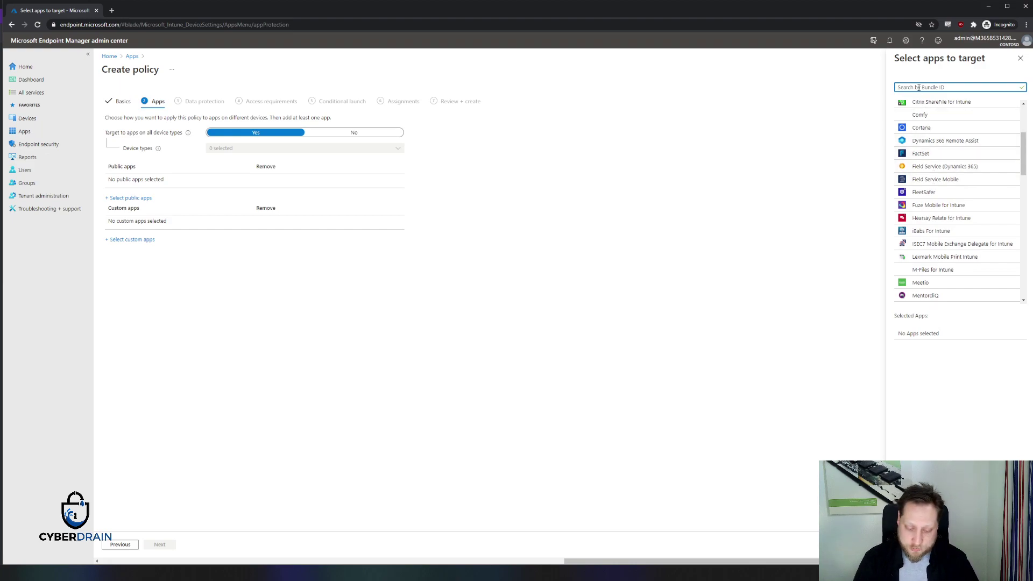
pyautogui.write('Teams')
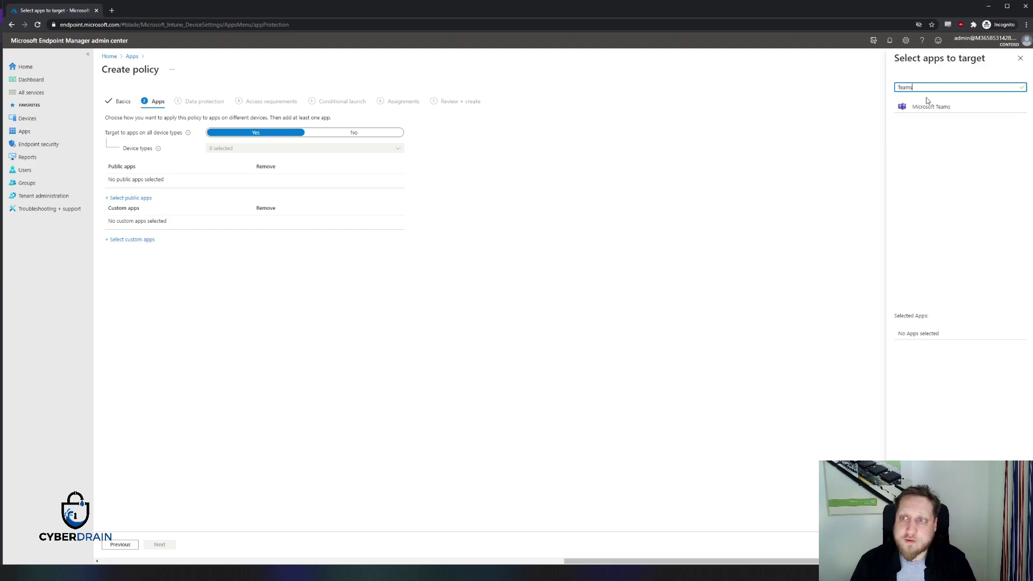
pyautogui.click(940, 107)
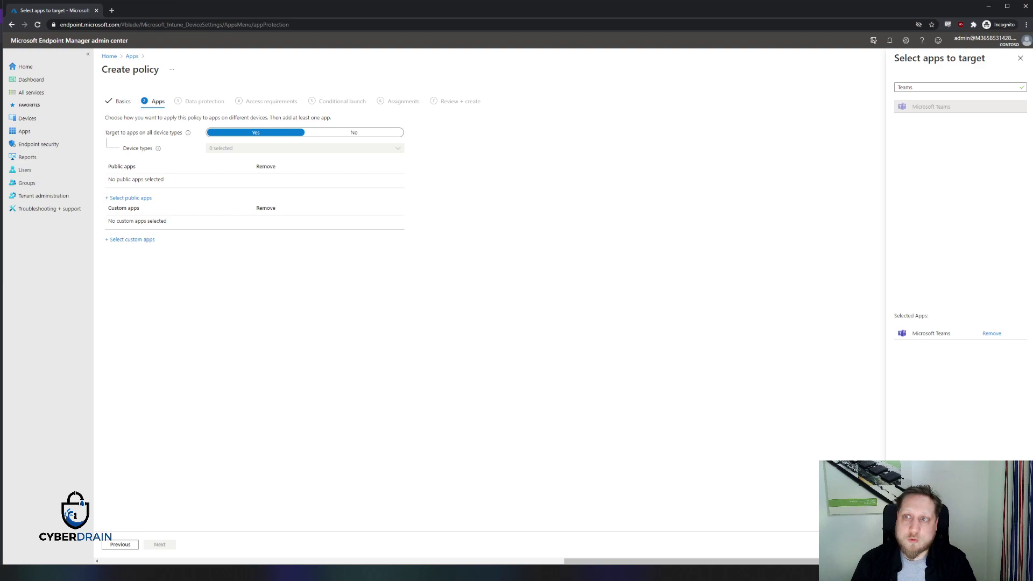
pyautogui.click(909, 544)
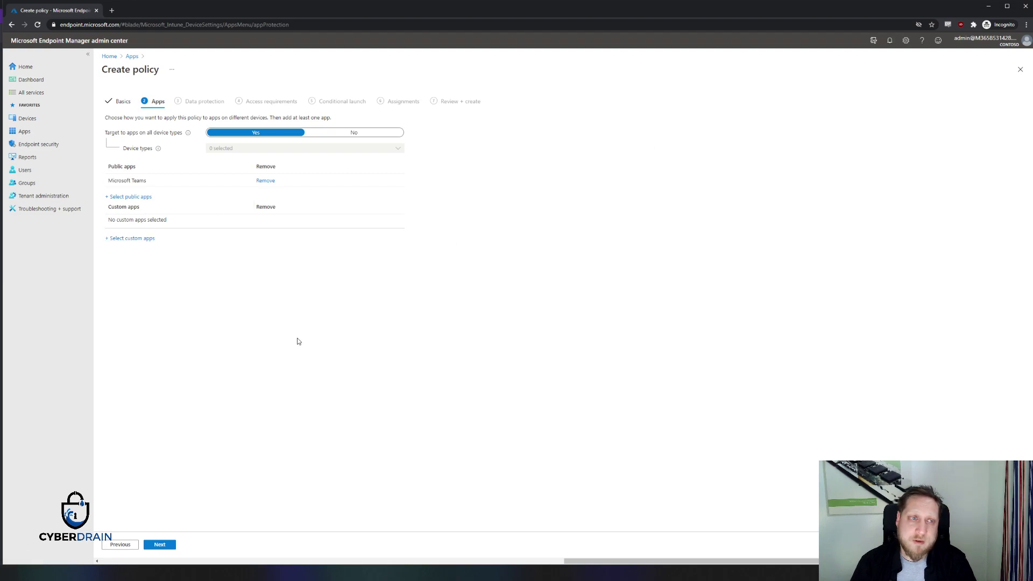
pyautogui.click(162, 545)
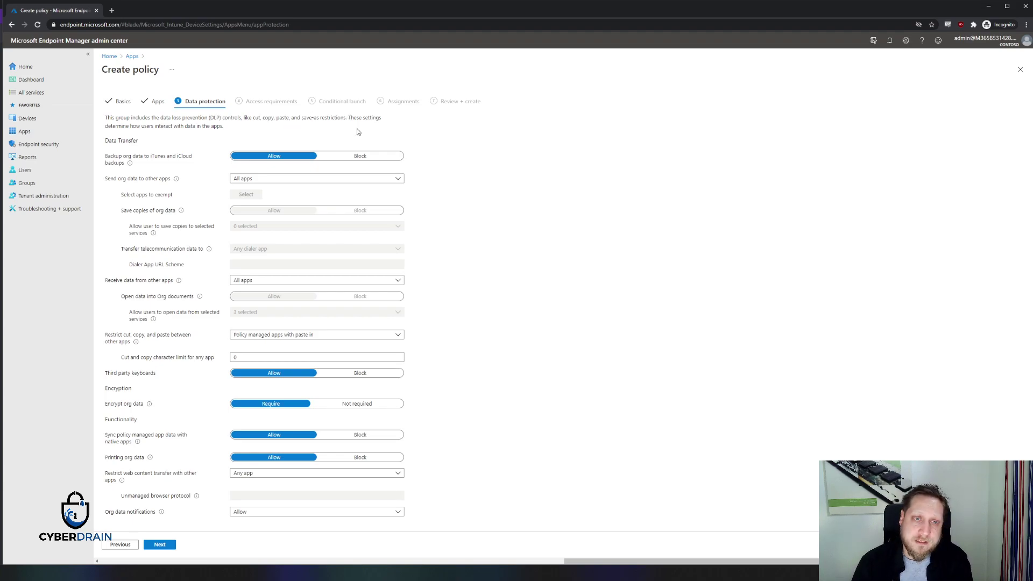
# Block backups of org data to iTunes and iCloud, and check the options for sending org data to other apps
pyautogui.moveTo(138, 157); pyautogui.dragTo(170, 157)
pyautogui.click(162, 158)
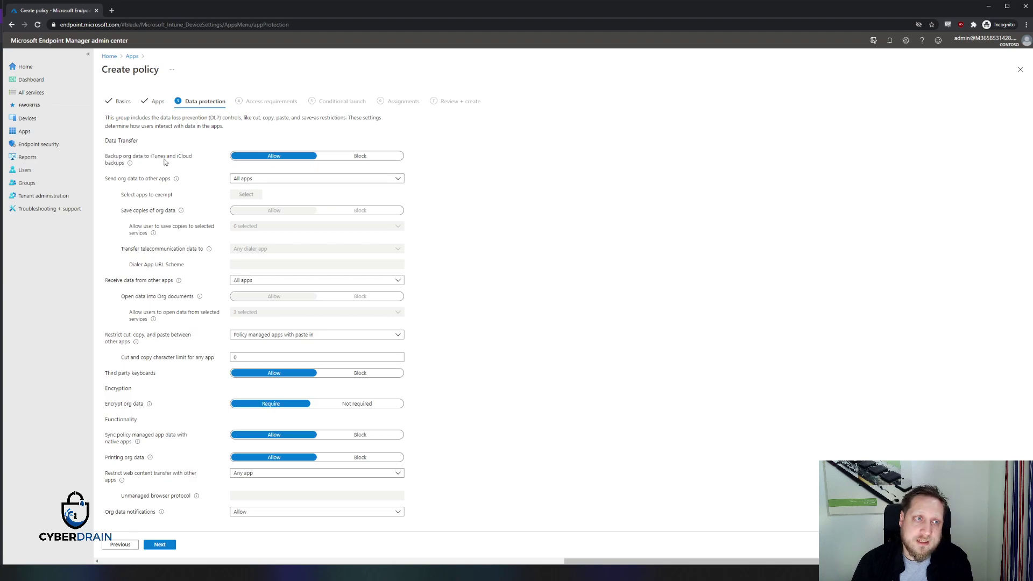
pyautogui.click(376, 156)
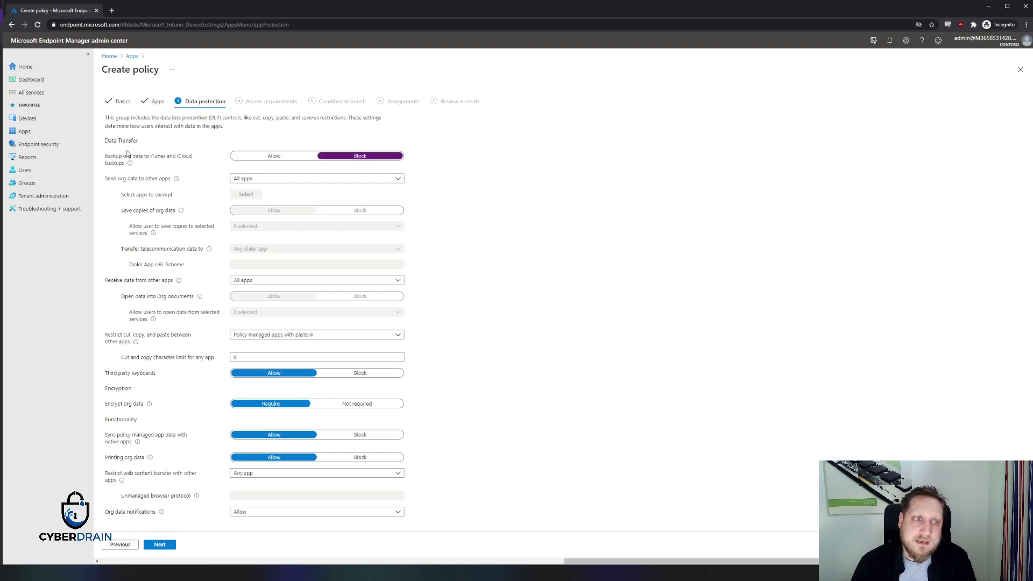
pyautogui.click(279, 181)
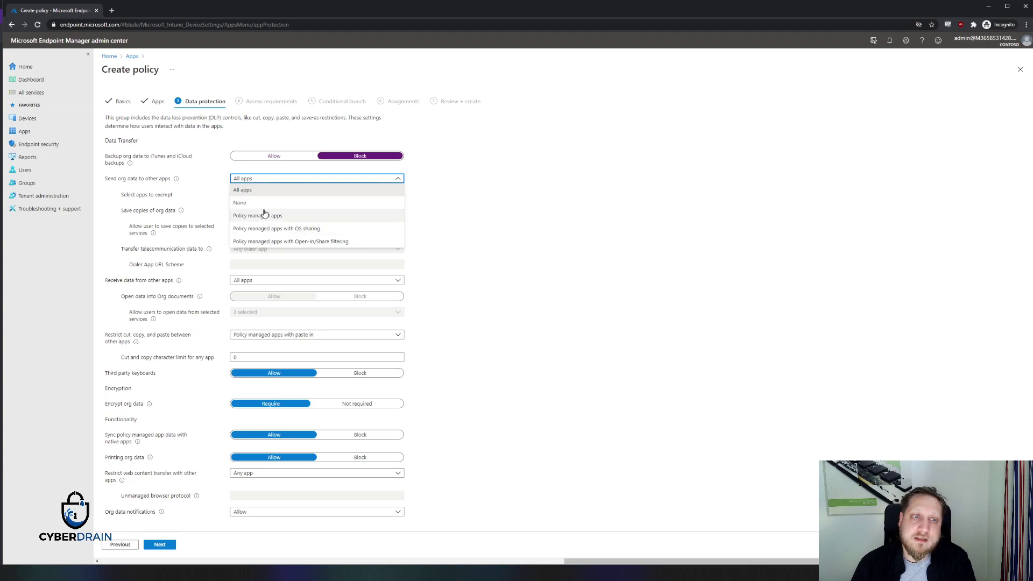
pyautogui.click(209, 202)
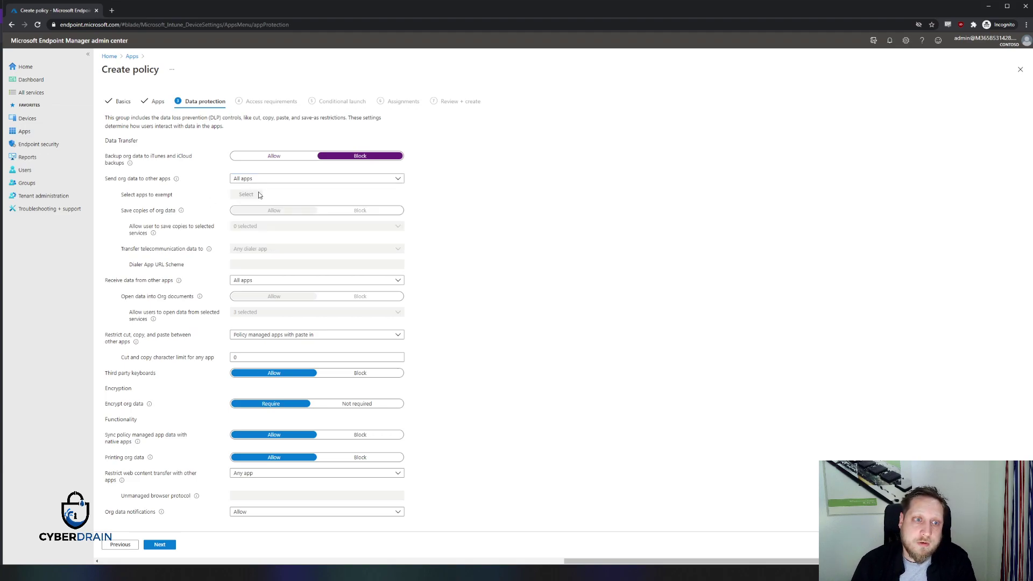
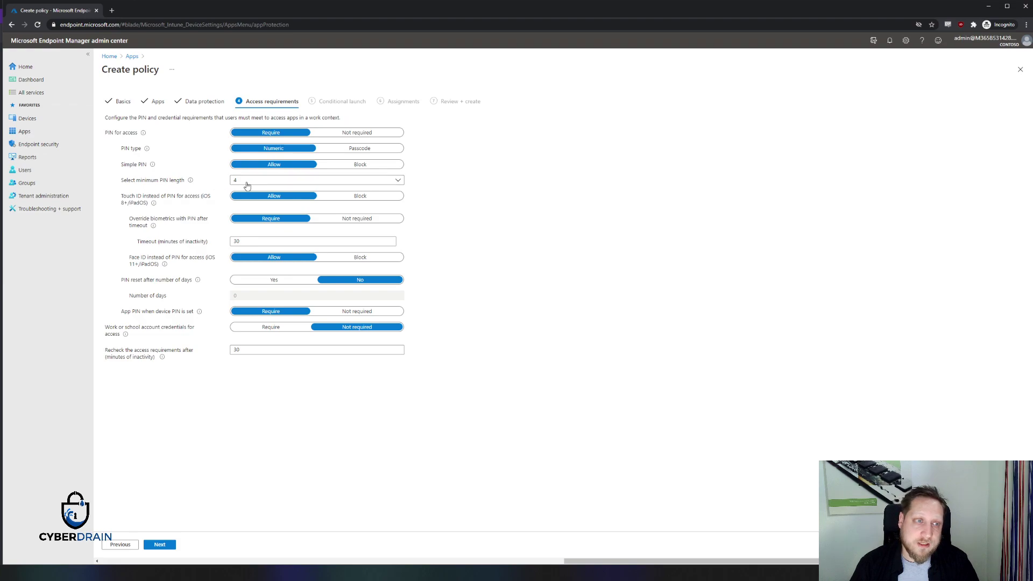
# Check the minimum PIN length options, then accept the default access requirements and continue to conditional launch
pyautogui.click(288, 185)
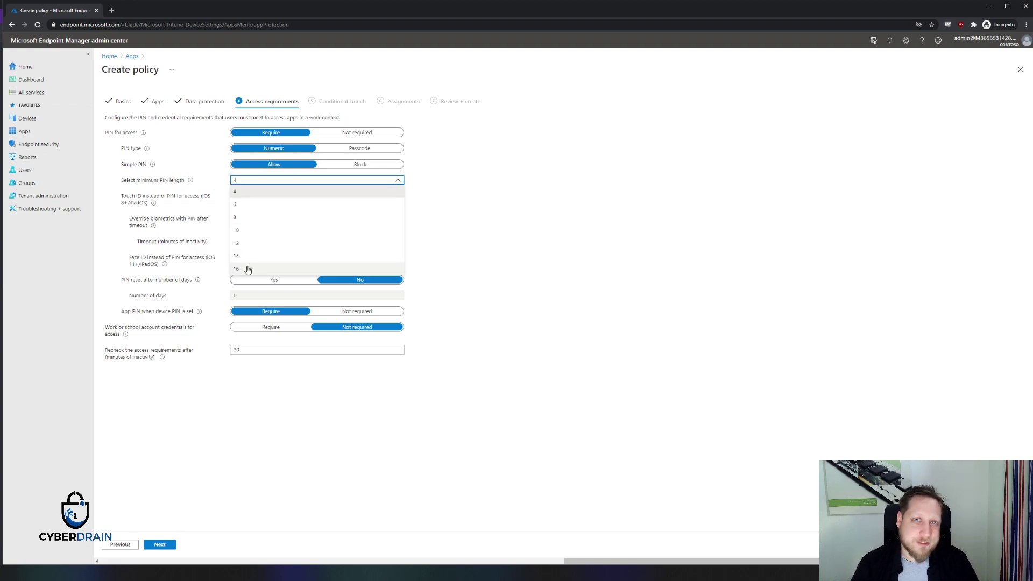
pyautogui.click(480, 217)
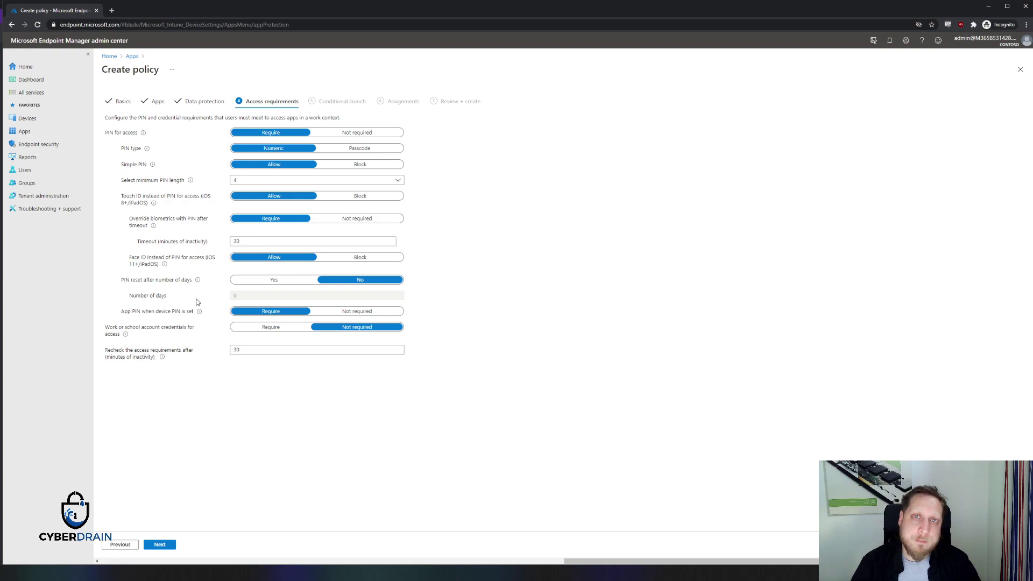
pyautogui.click(161, 545)
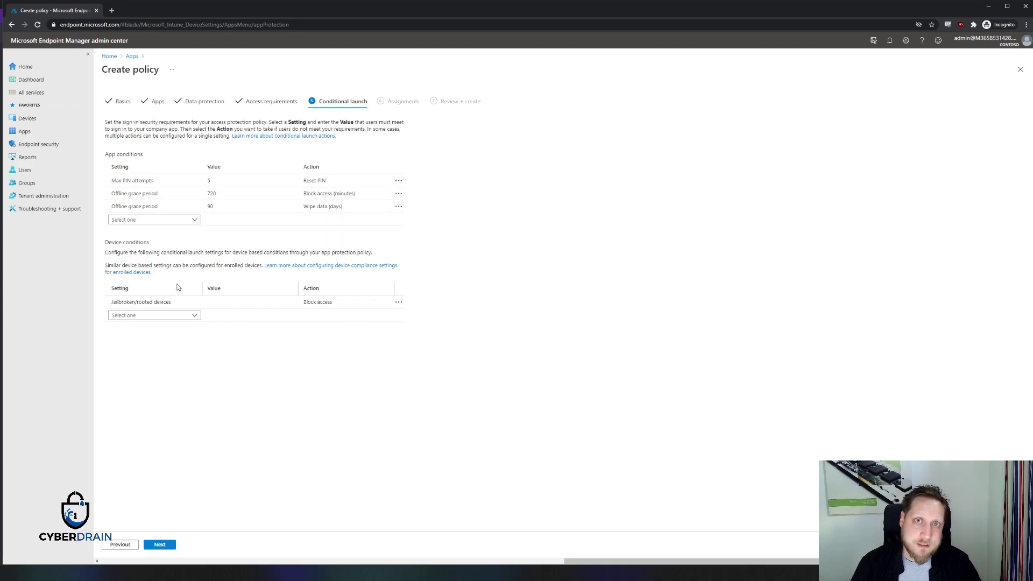
# Add a Disabled account app condition with the Wipe data action
pyautogui.click(139, 220)
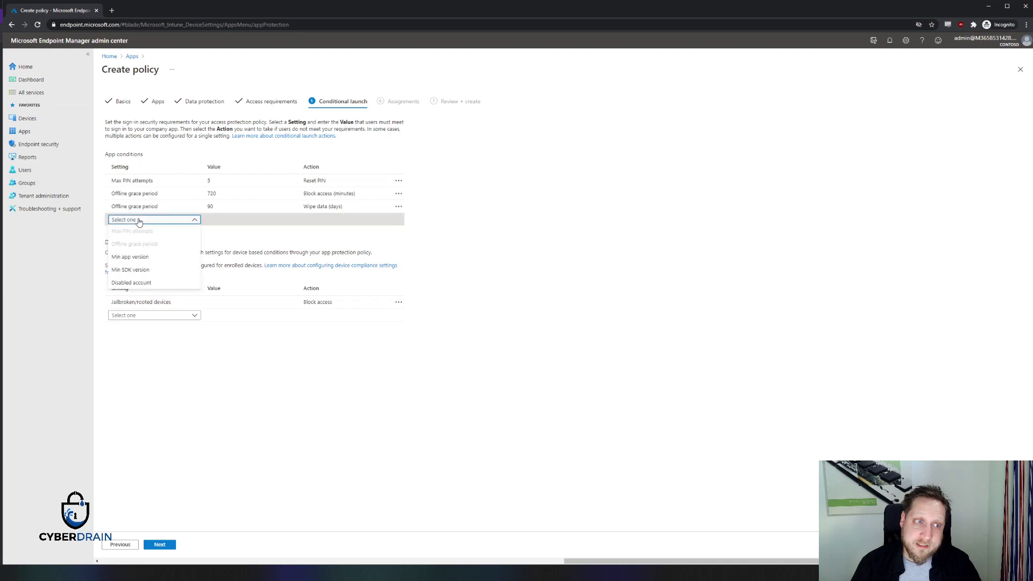
pyautogui.click(128, 284)
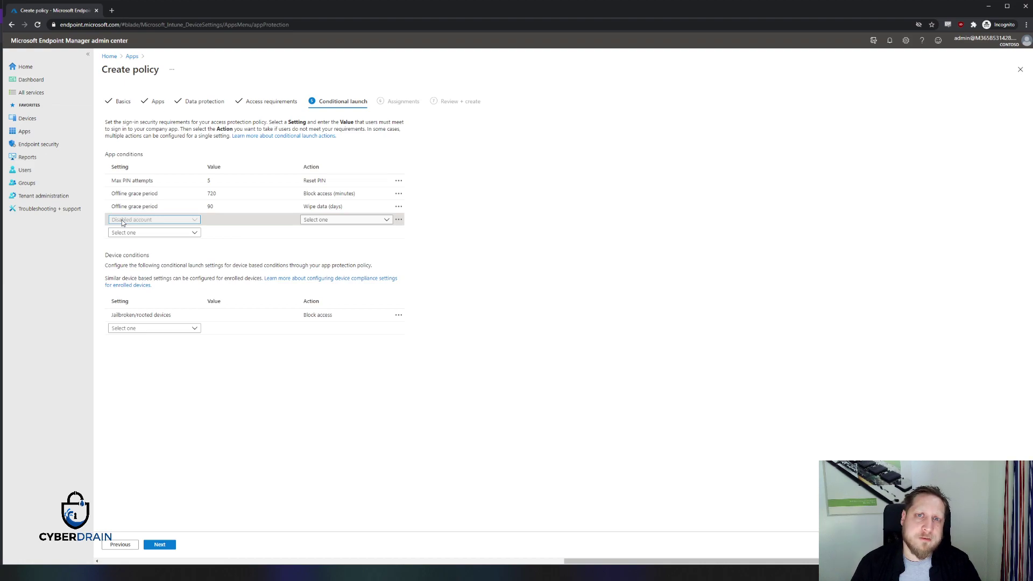
pyautogui.click(320, 221)
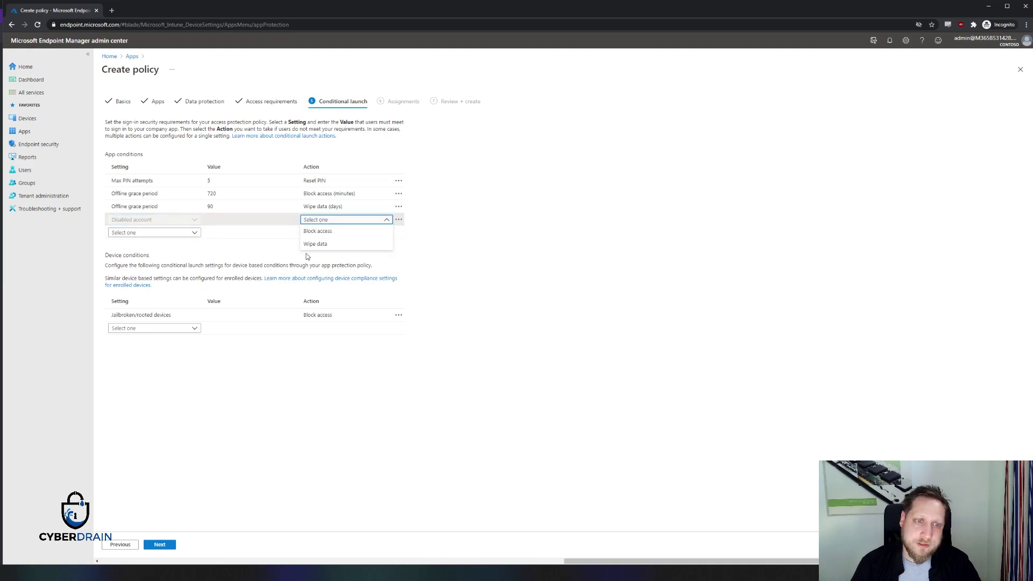
pyautogui.click(320, 245)
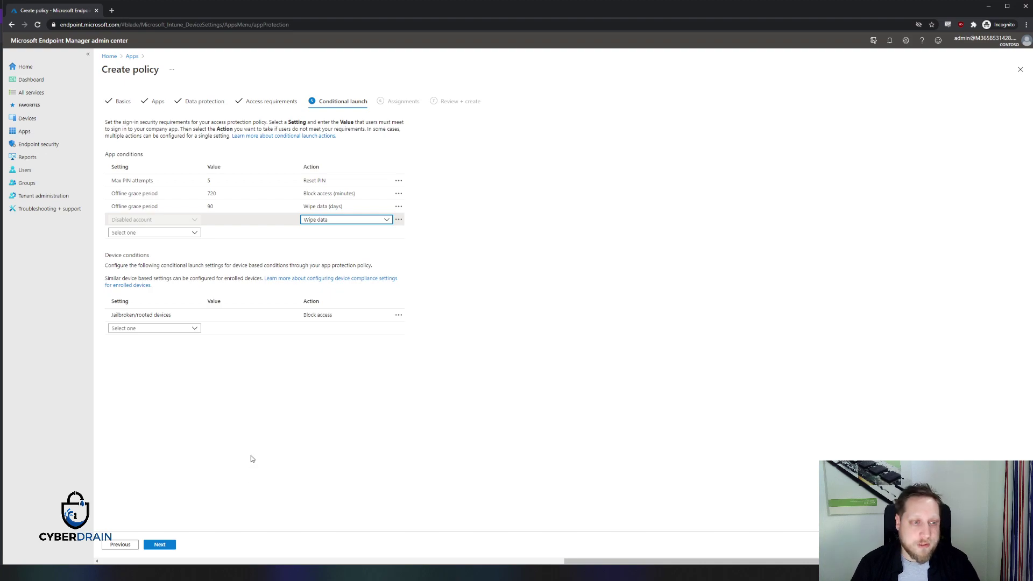
# Set the action for jailbroken/rooted devices to Wipe data and continue to the assignments
pyautogui.click(118, 317)
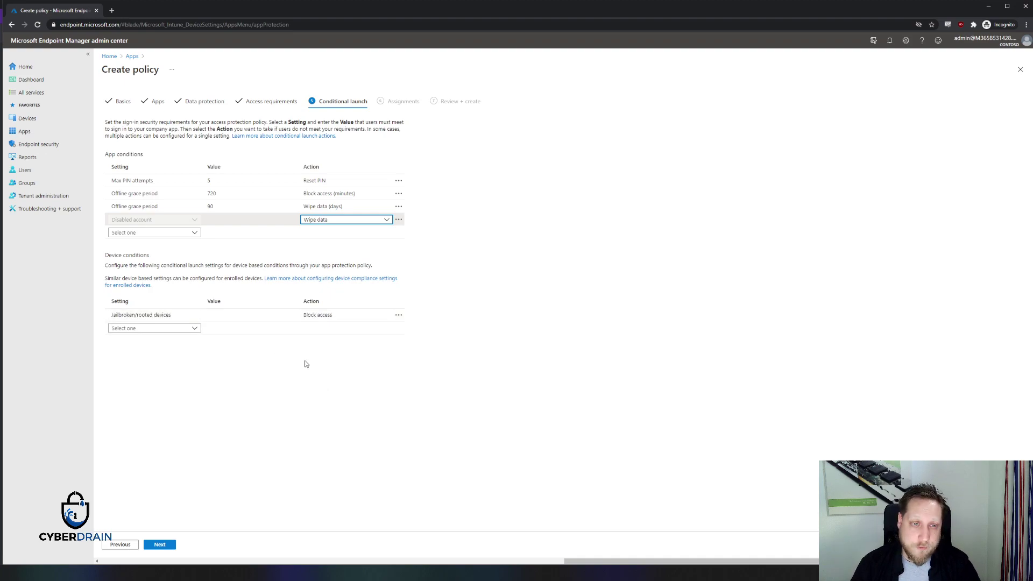
pyautogui.moveTo(324, 319)
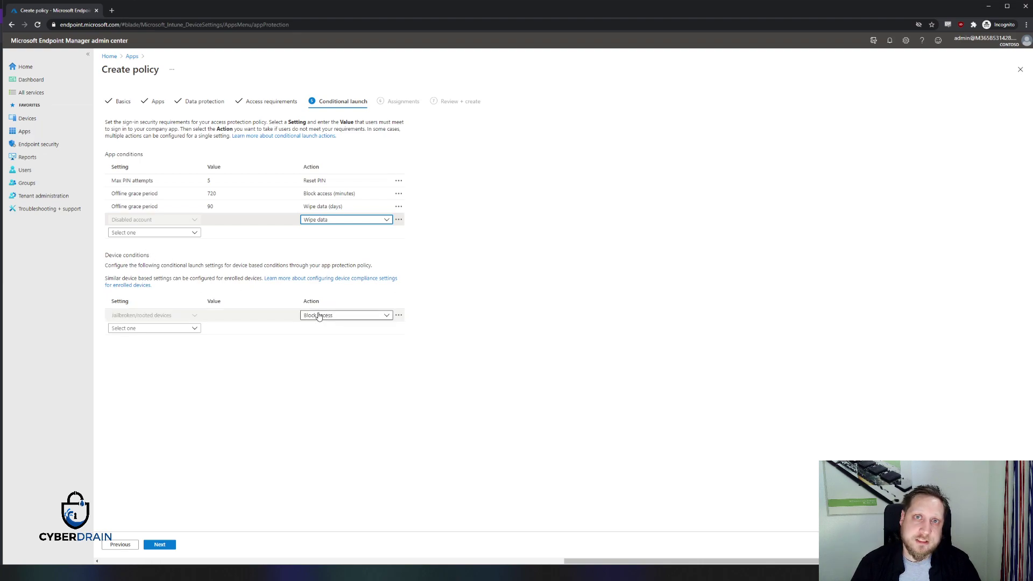
pyautogui.click(320, 316)
pyautogui.click(323, 338)
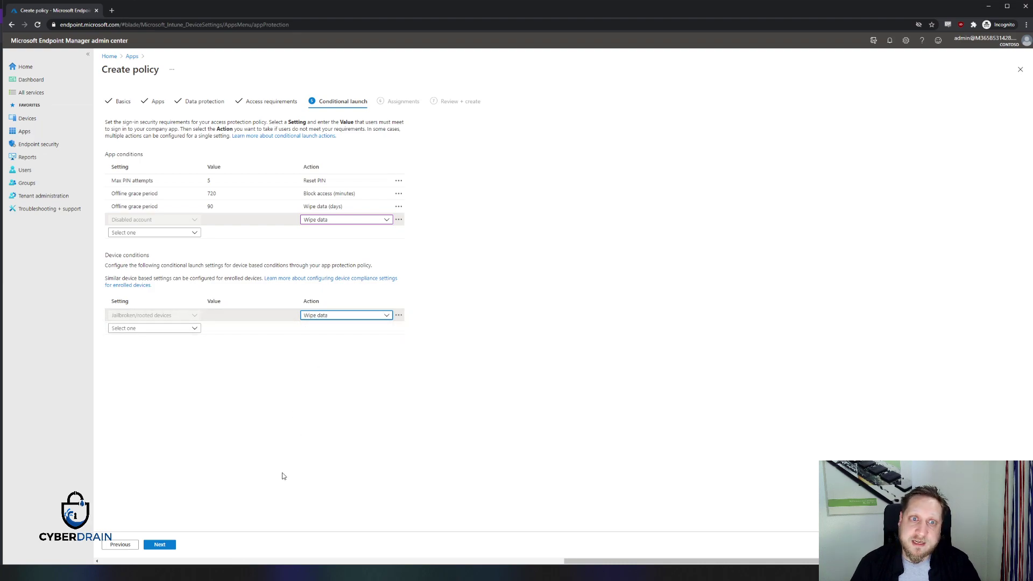
pyautogui.click(170, 545)
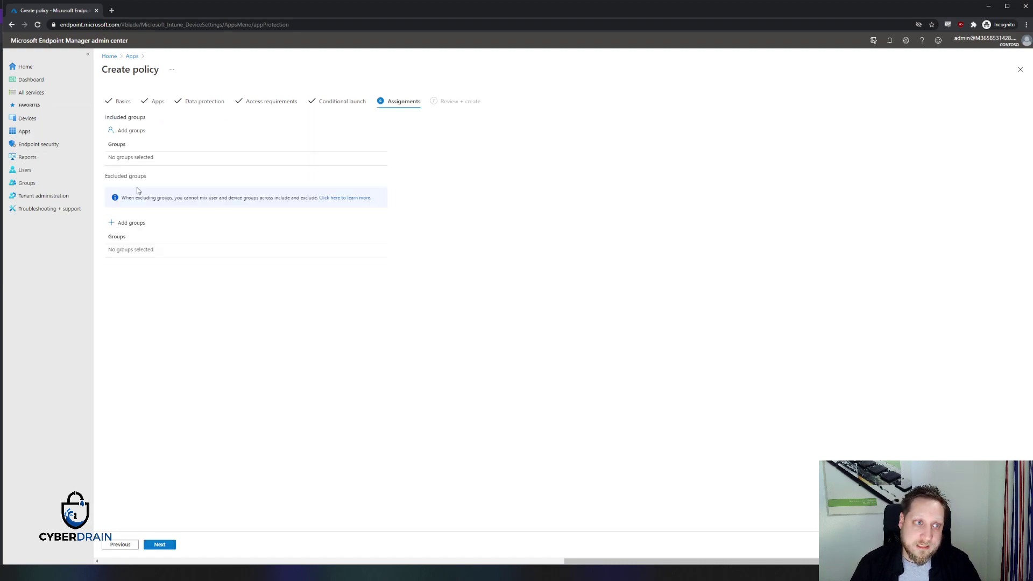
# Assign the policy to the Marketing group as an included group and continue to the review stage
pyautogui.click(121, 131)
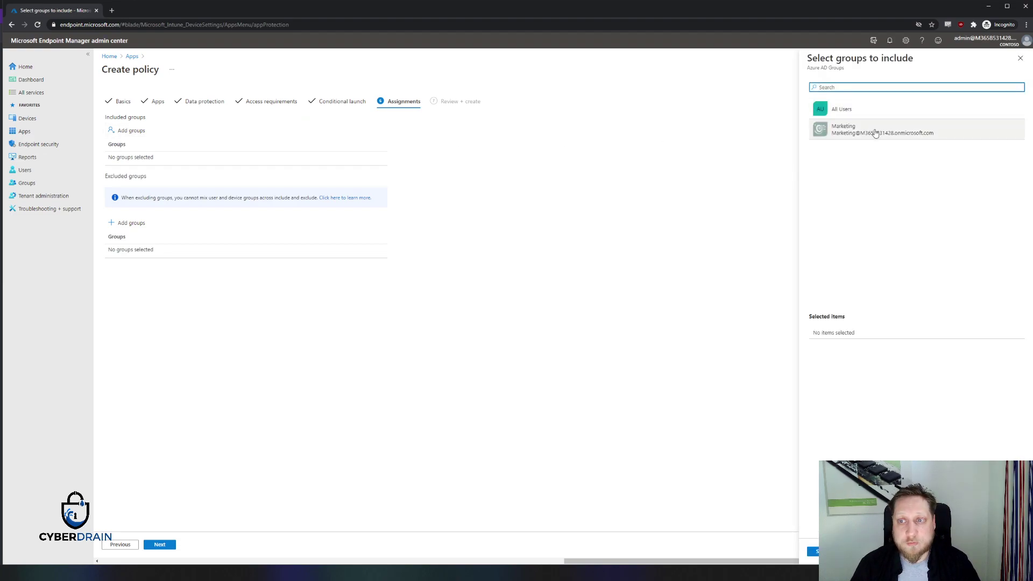
pyautogui.click(876, 131)
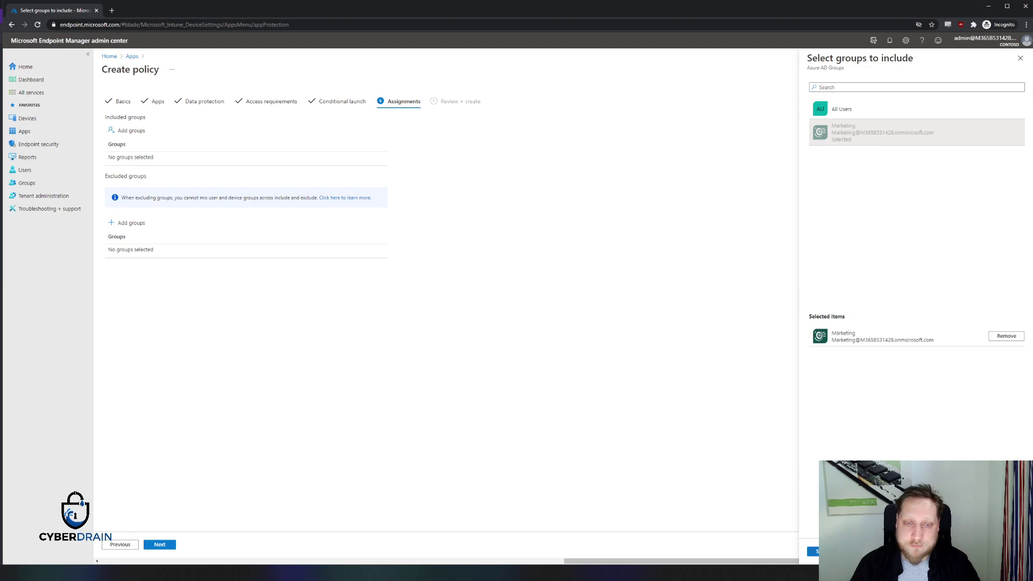
pyautogui.click(813, 552)
pyautogui.click(165, 546)
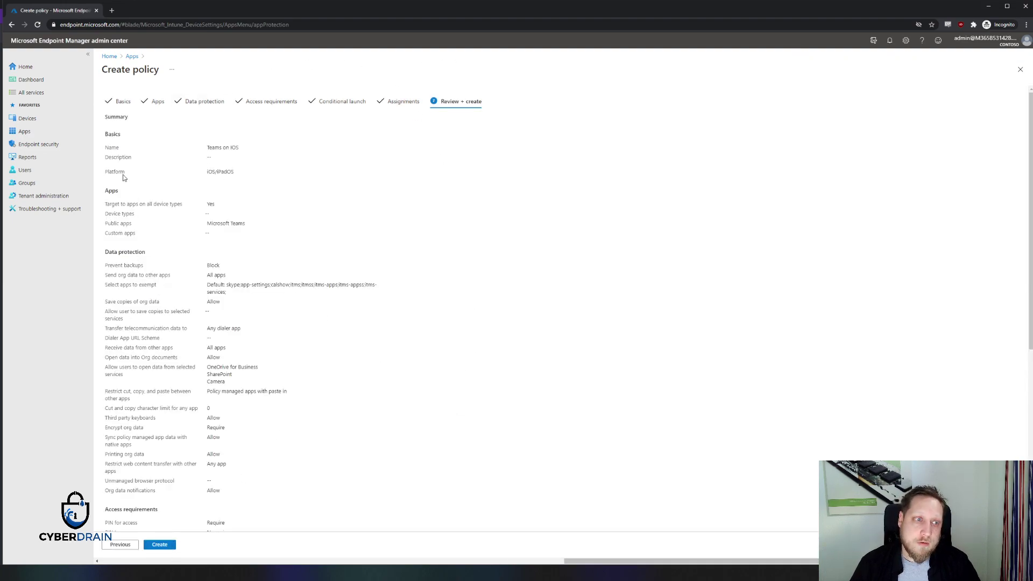
# Review the full policy summary and create the policy
pyautogui.scroll(-3, 122, 171)
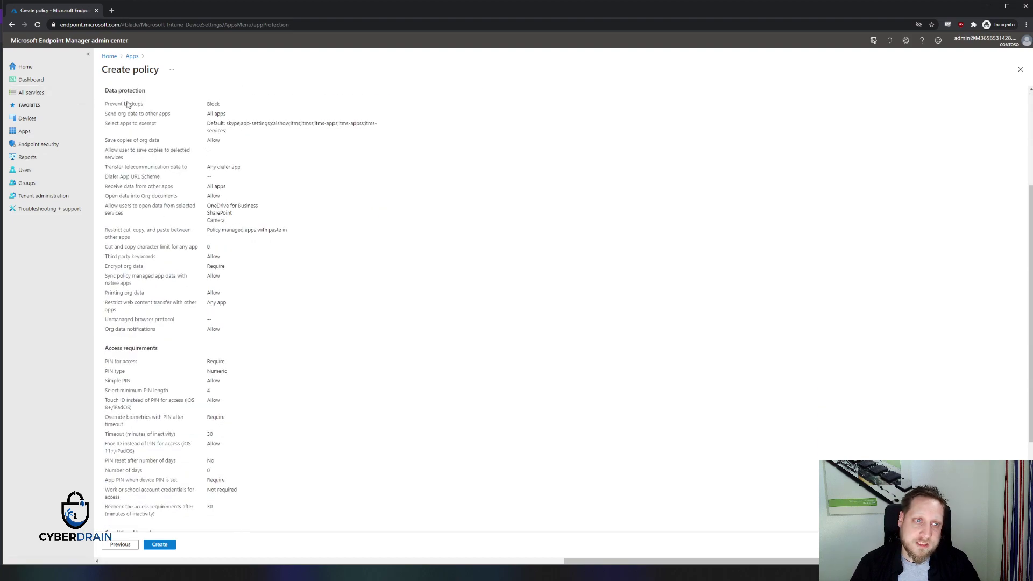
pyautogui.scroll(-3, 214, 302)
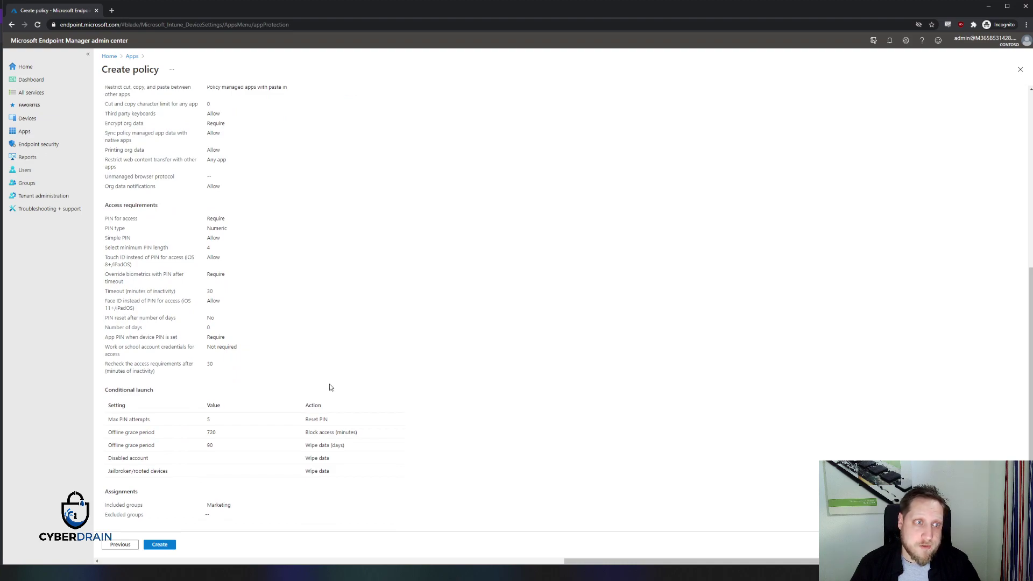
pyautogui.scroll(10, 329, 387)
pyautogui.click(172, 544)
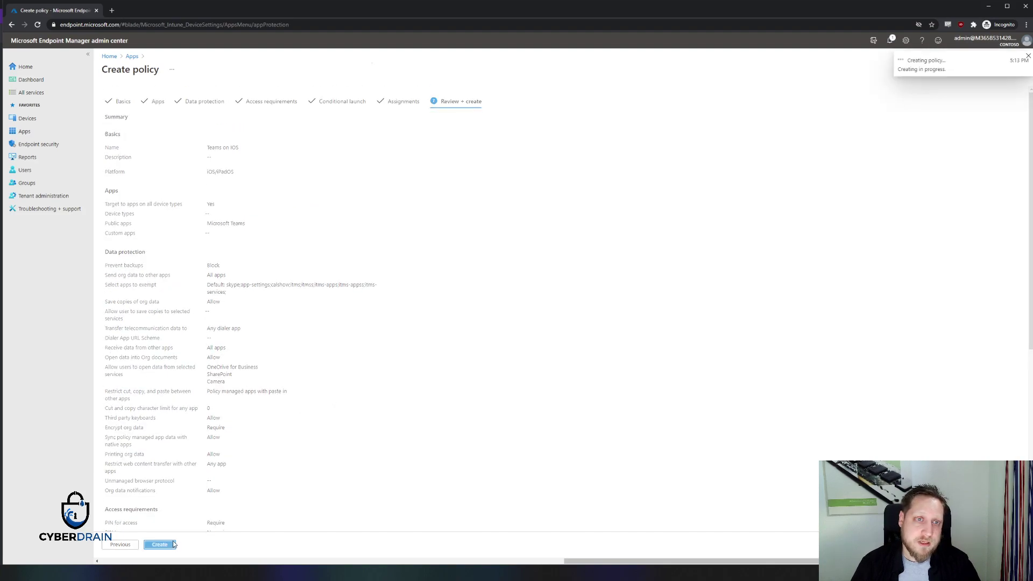